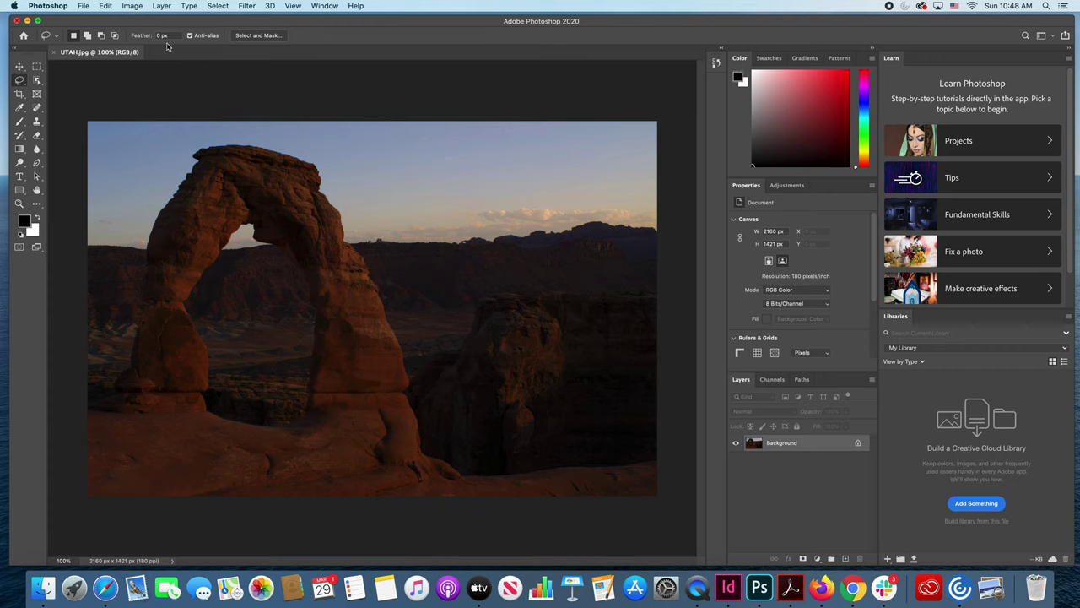
Open the Image menu for the UTAH.jpg arch photo.
click(132, 6)
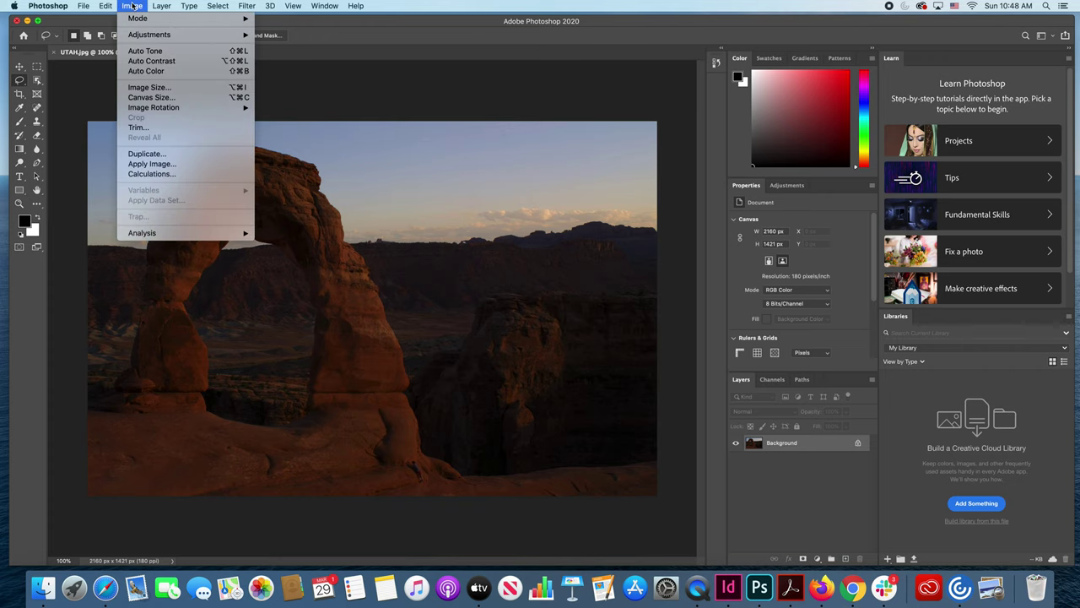
Brighten the whole photo with a Curves midtone point mapping input 100 to output 153.
mouse_move(135, 35)
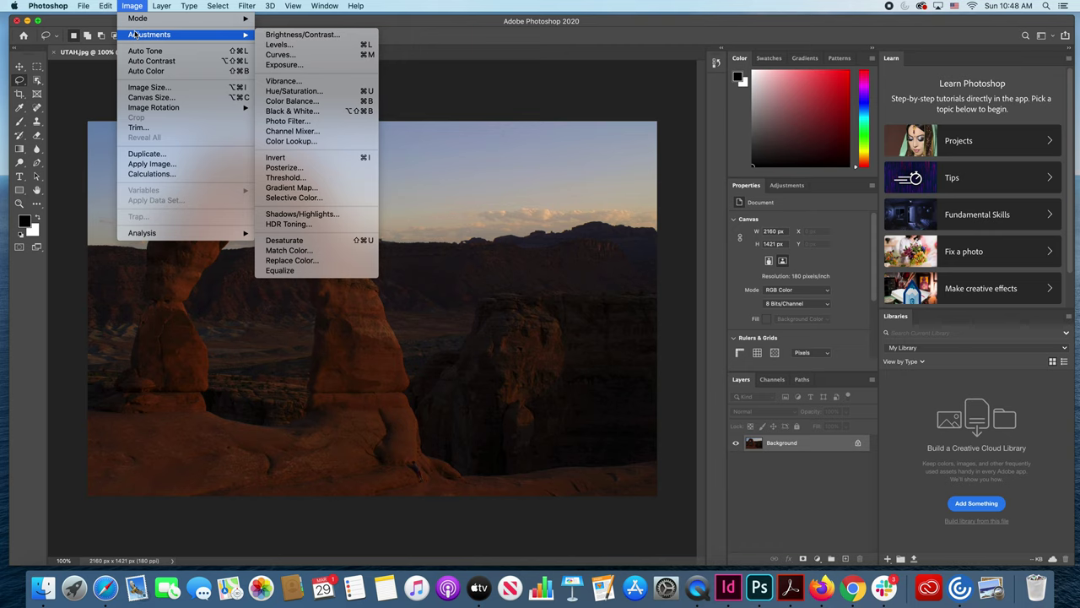
click(300, 56)
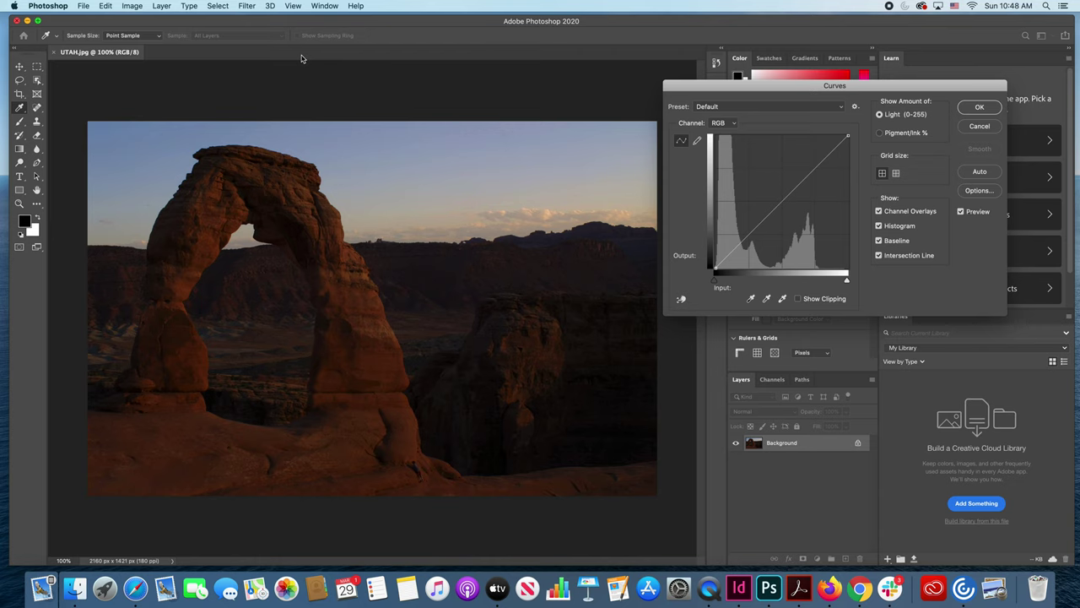
mouse_move(701, 84)
mouse_down()
mouse_move(570, 85)
mouse_move(465, 123)
mouse_move(737, 69)
mouse_move(718, 76)
mouse_up()
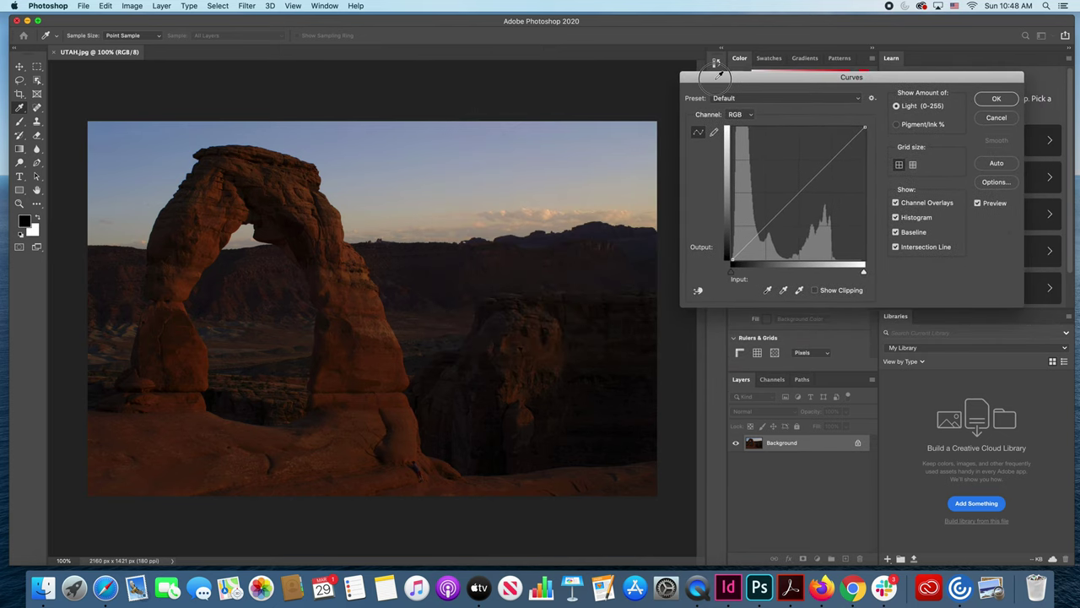
click(797, 192)
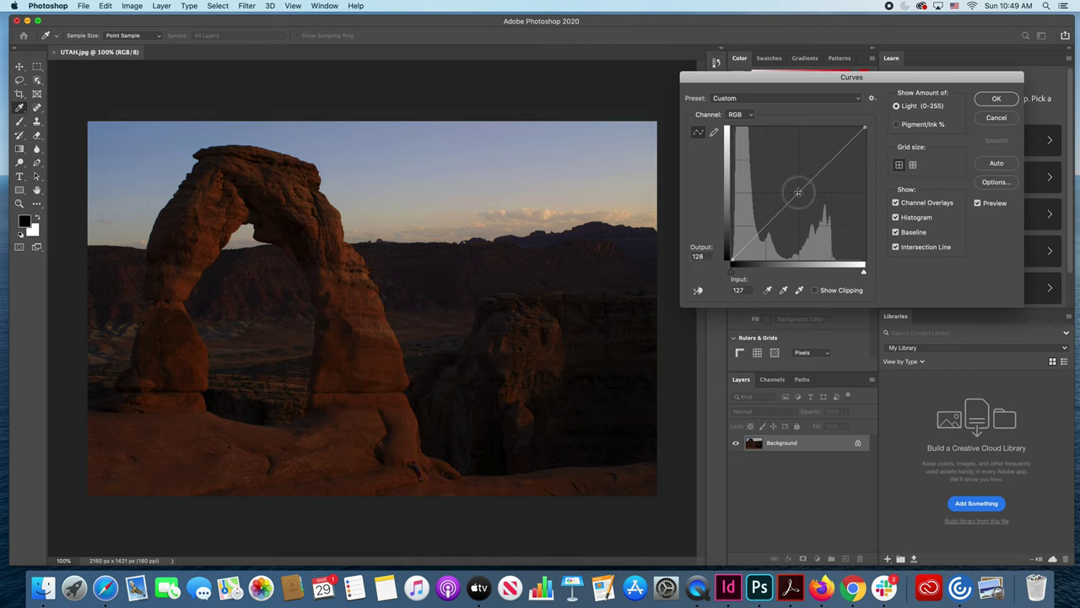
mouse_move(798, 193)
mouse_down()
mouse_move(779, 177)
mouse_move(817, 199)
mouse_move(756, 169)
mouse_move(838, 222)
mouse_move(784, 179)
mouse_up()
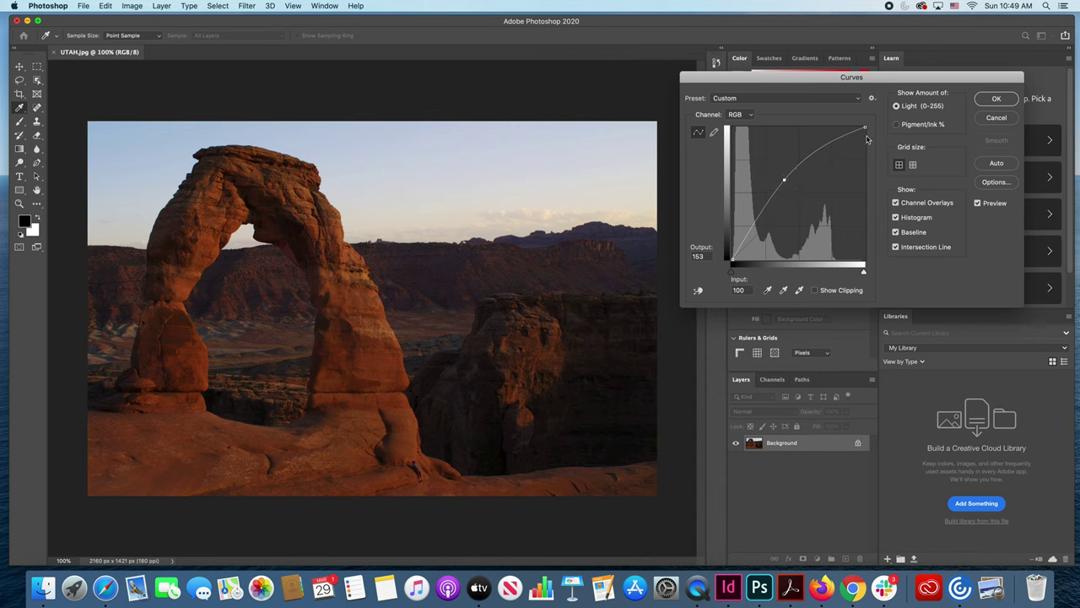
click(990, 102)
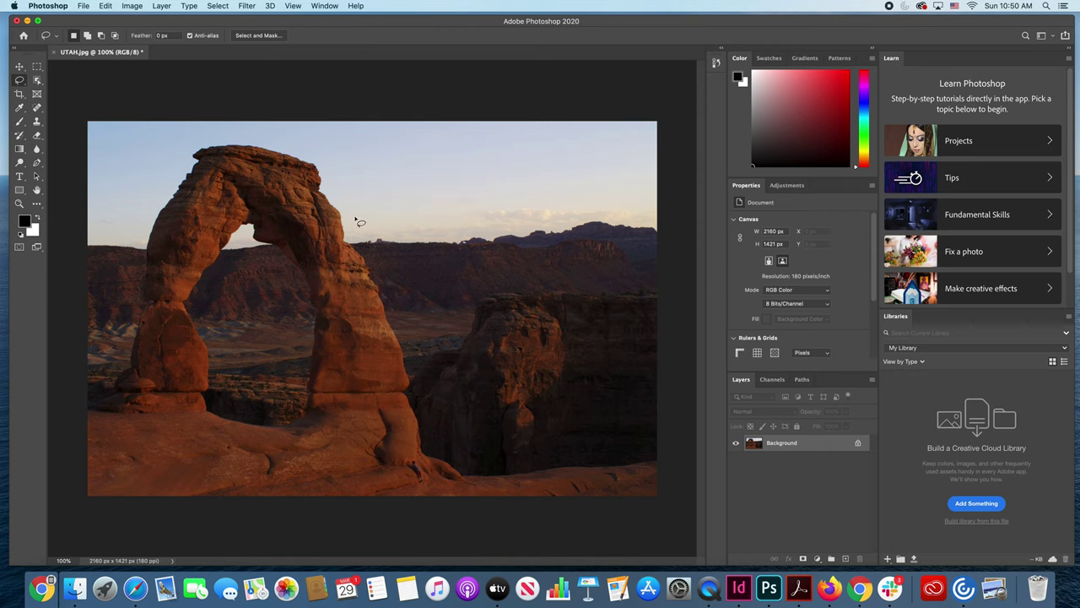
Draw a freehand Lasso selection around the shadowed rocks on the right side.
click(20, 80)
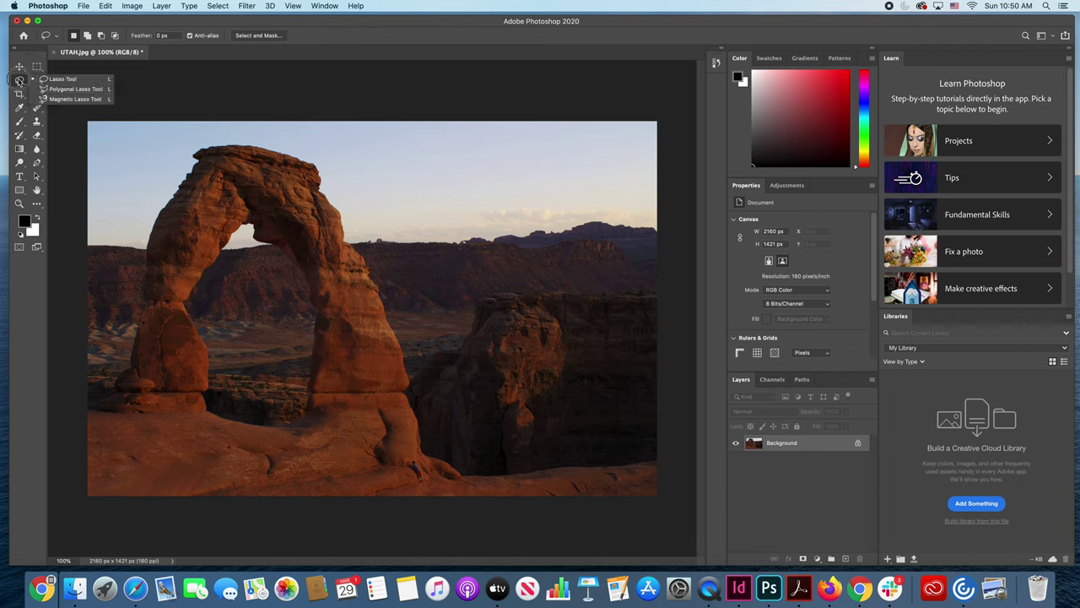
click(64, 82)
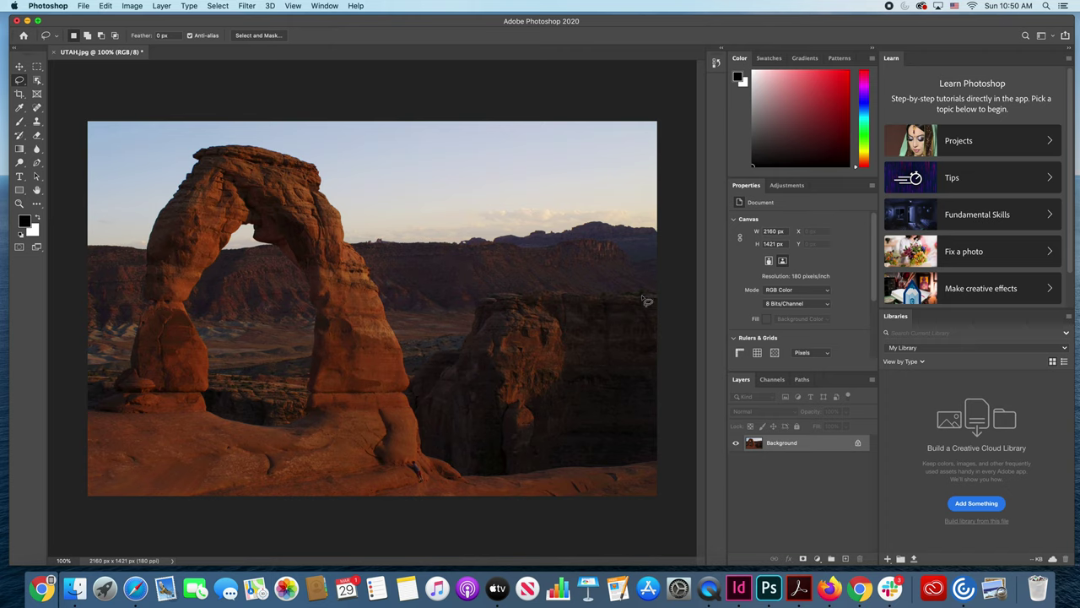
mouse_move(655, 295)
mouse_down()
mouse_move(499, 296)
mouse_move(455, 347)
mouse_move(419, 365)
mouse_move(409, 403)
mouse_move(420, 432)
mouse_move(447, 470)
mouse_move(638, 470)
mouse_move(660, 456)
mouse_move(680, 394)
mouse_move(678, 314)
mouse_move(661, 299)
mouse_up()
click(226, 5)
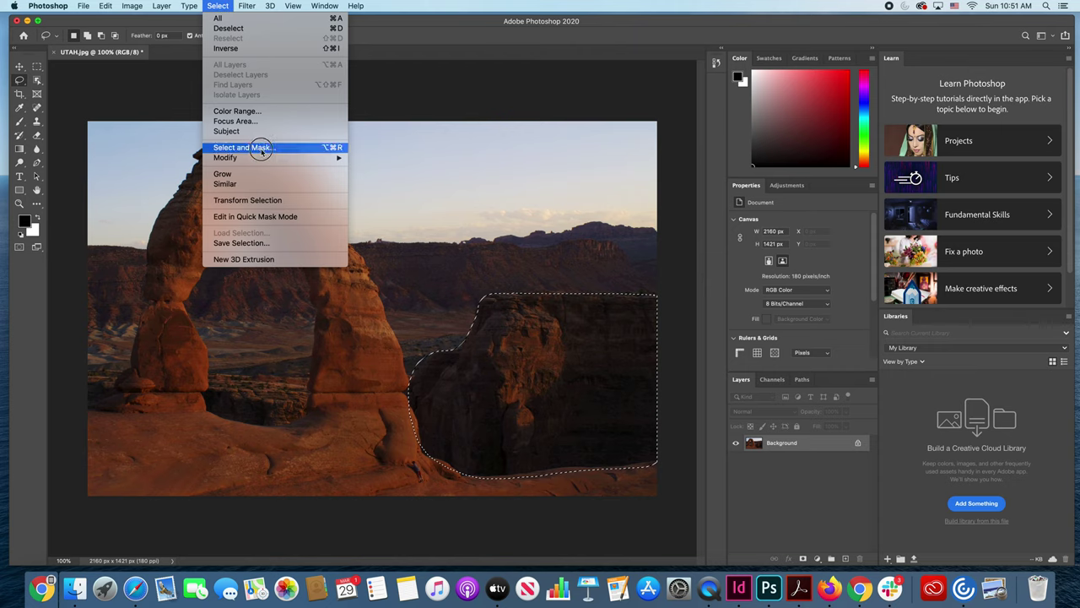
Feather the rock selection with a 50-pixel radius.
mouse_move(264, 161)
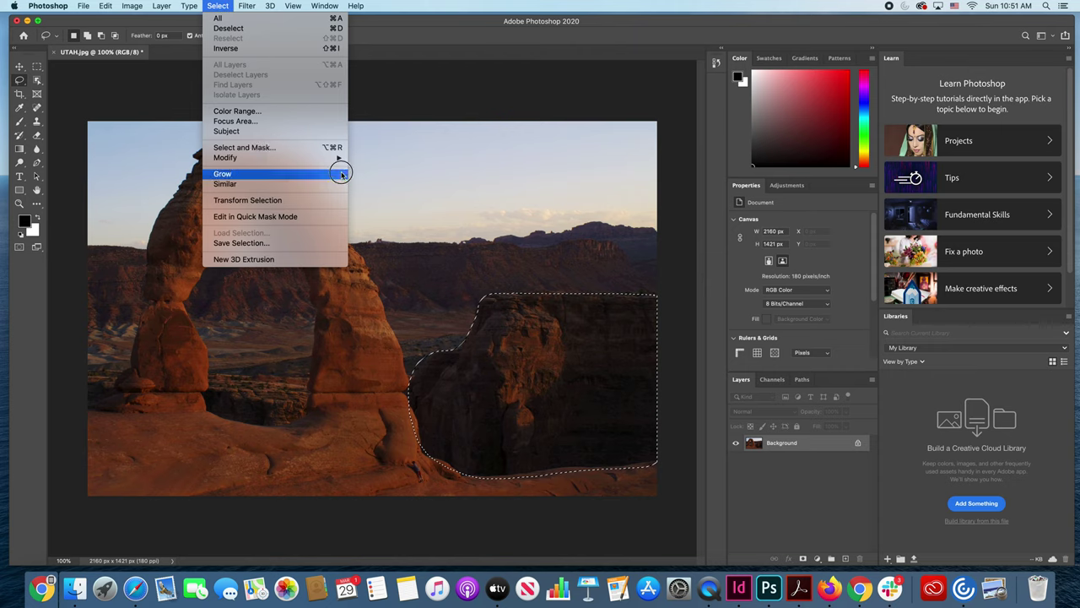
click(380, 198)
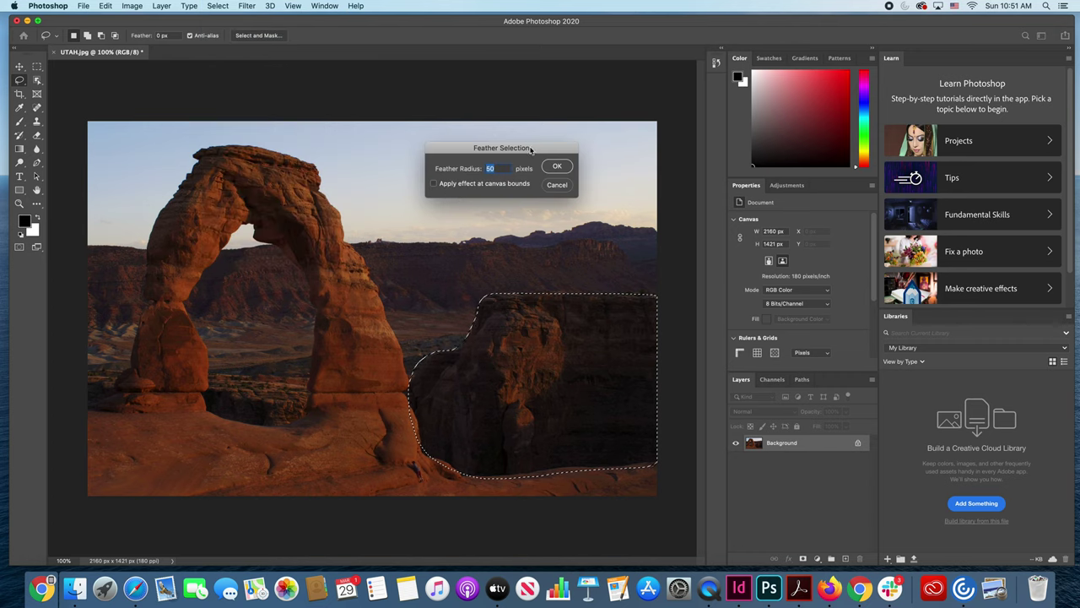
drag(530, 149, 541, 140)
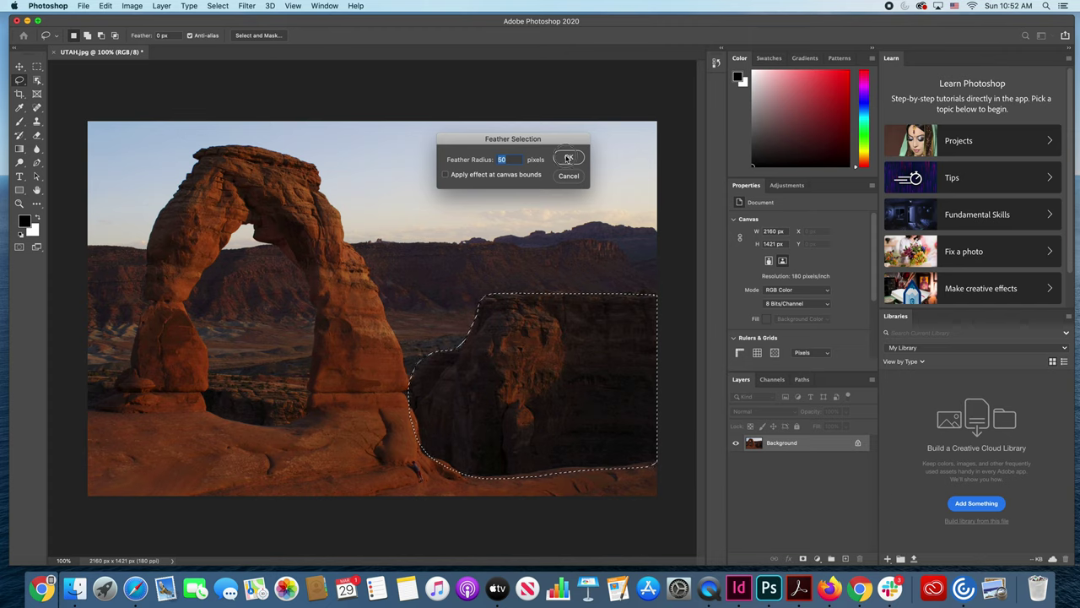
click(568, 159)
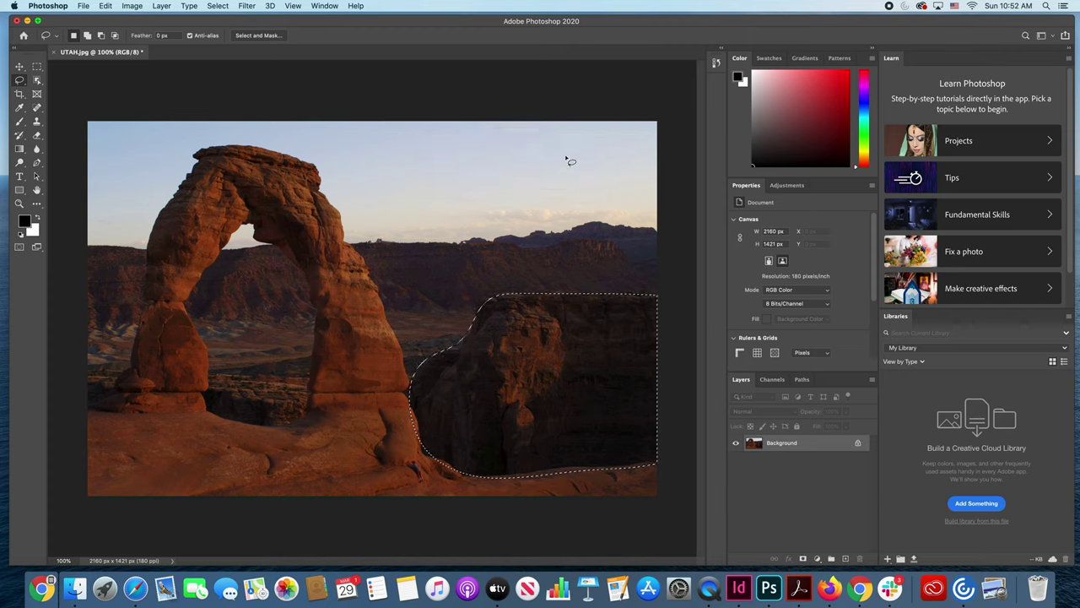
Lighten the selected rocks with a Curves point mapping input 102 to output 156.
click(131, 7)
mouse_move(194, 34)
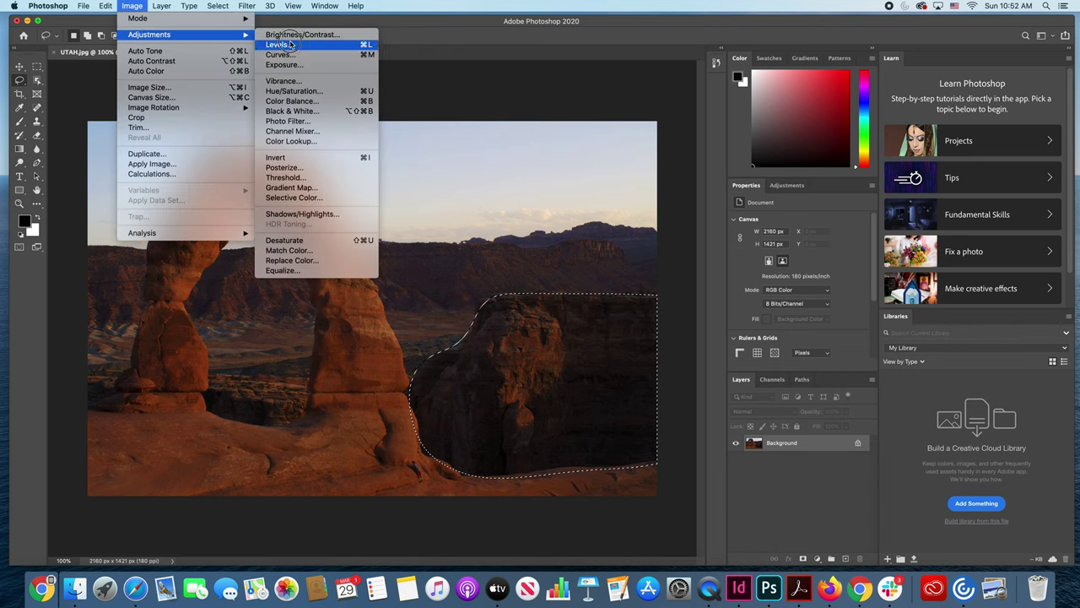
click(297, 56)
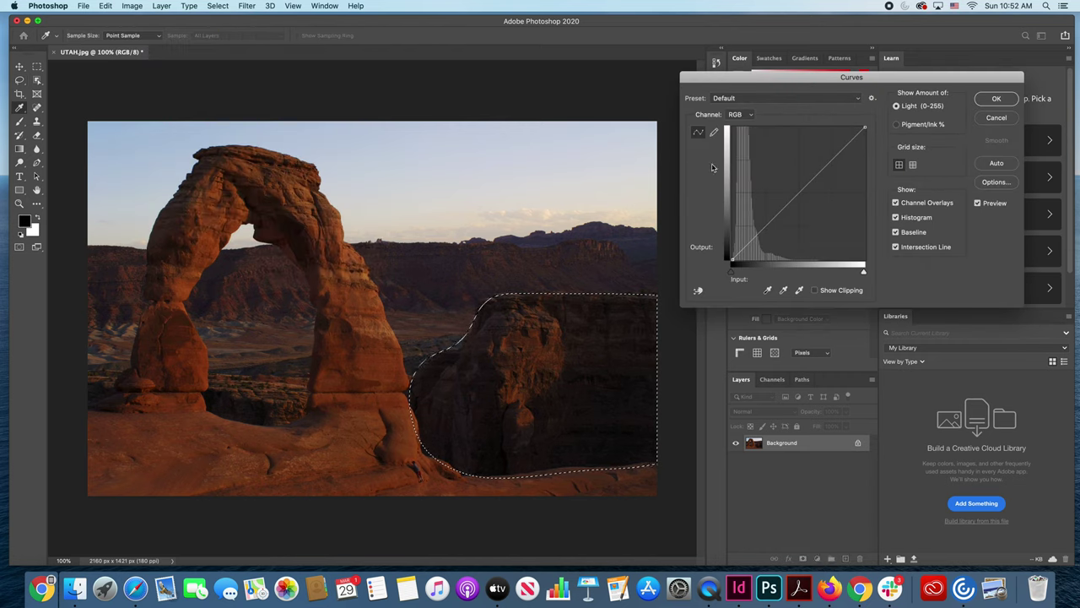
drag(798, 192, 784, 178)
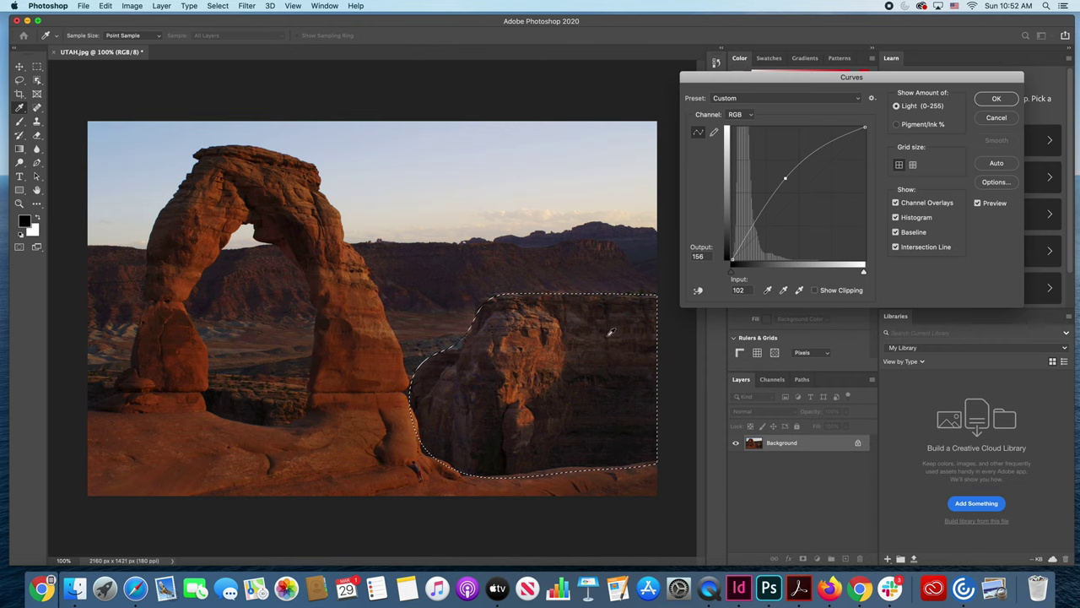
click(996, 99)
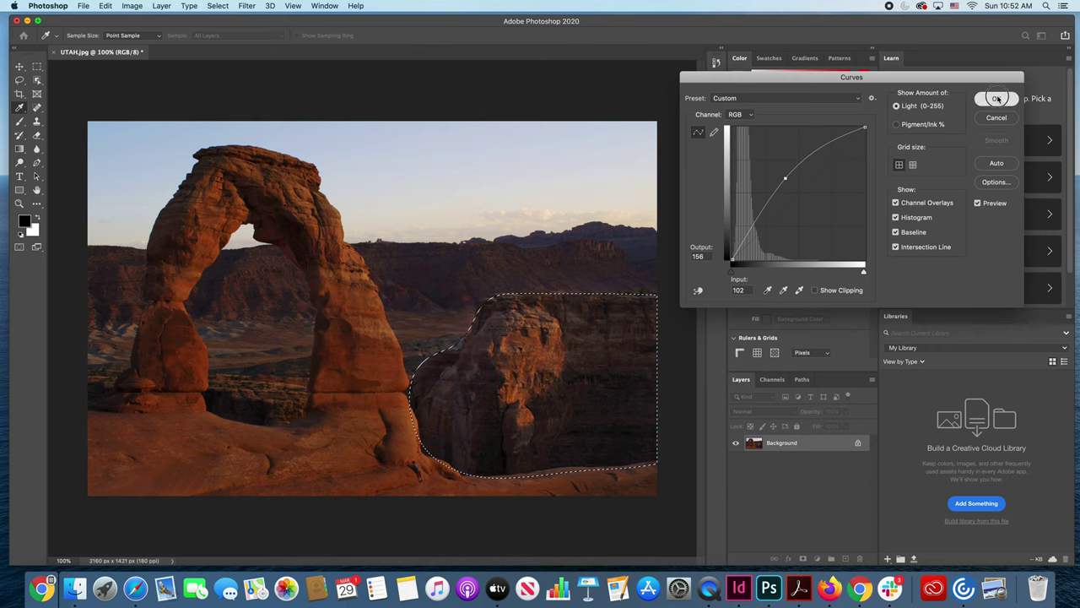
Deselect the lightened rock formation by clicking the canvas with the Lasso.
click(487, 264)
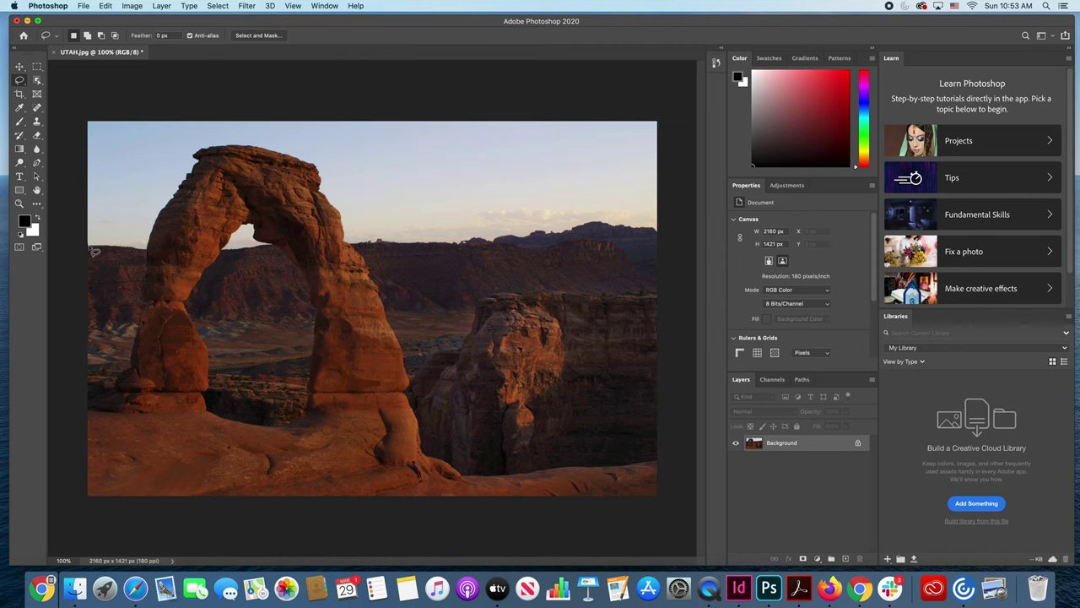
Lasso the sky above the arch and feather that selection by 50 pixels.
mouse_move(100, 246)
mouse_down()
mouse_move(149, 247)
mouse_move(201, 150)
mouse_move(266, 142)
mouse_move(313, 171)
mouse_move(357, 243)
mouse_move(659, 226)
mouse_move(678, 201)
mouse_move(680, 120)
mouse_move(571, 96)
mouse_move(298, 84)
mouse_move(133, 92)
mouse_move(90, 113)
mouse_move(84, 129)
mouse_move(91, 250)
mouse_up()
click(218, 6)
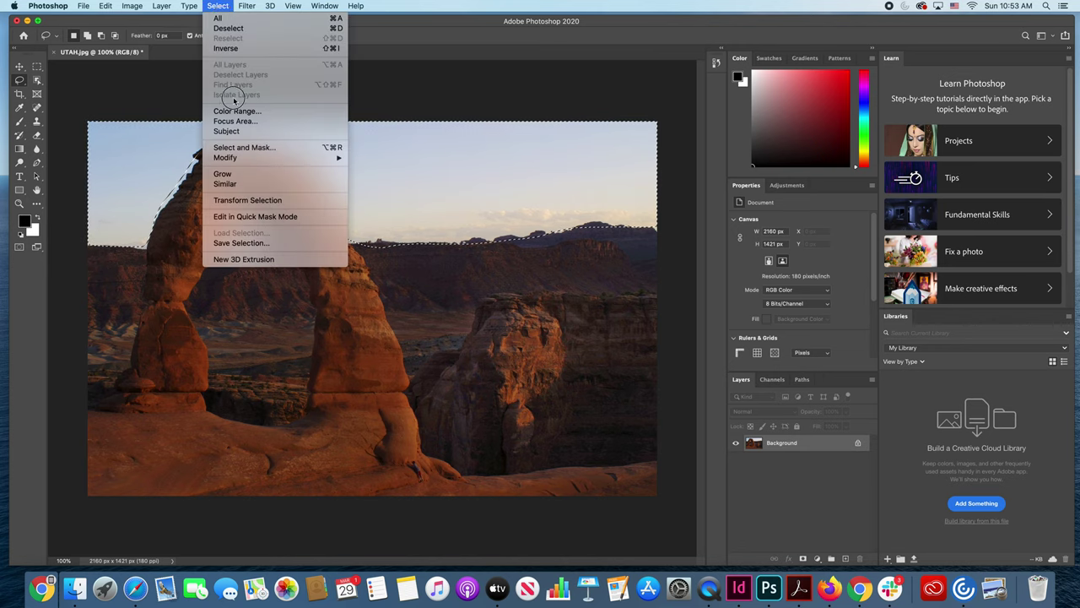
mouse_move(228, 157)
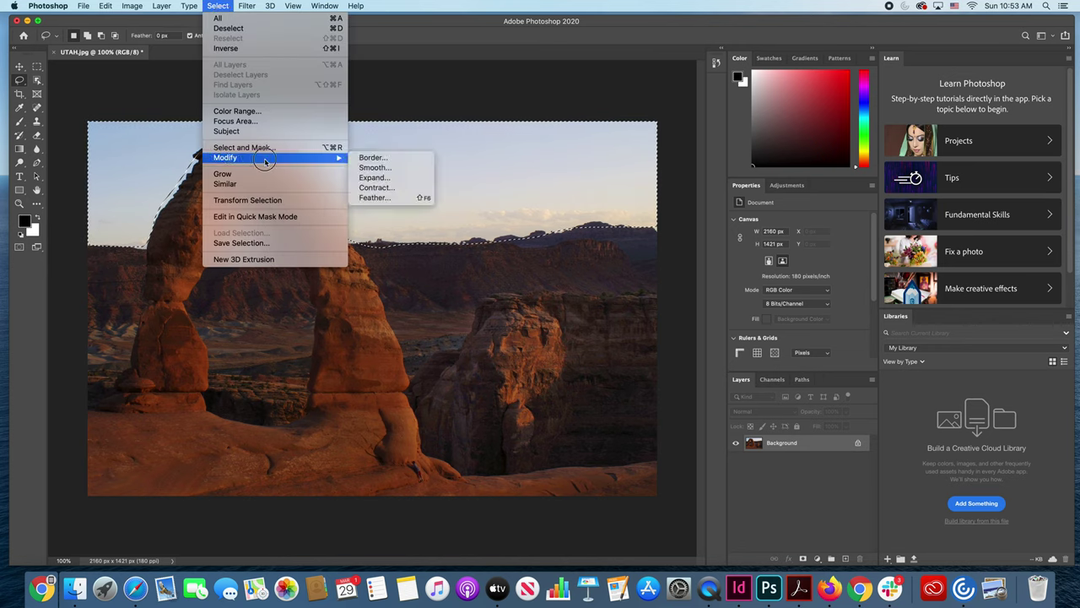
click(366, 197)
click(565, 158)
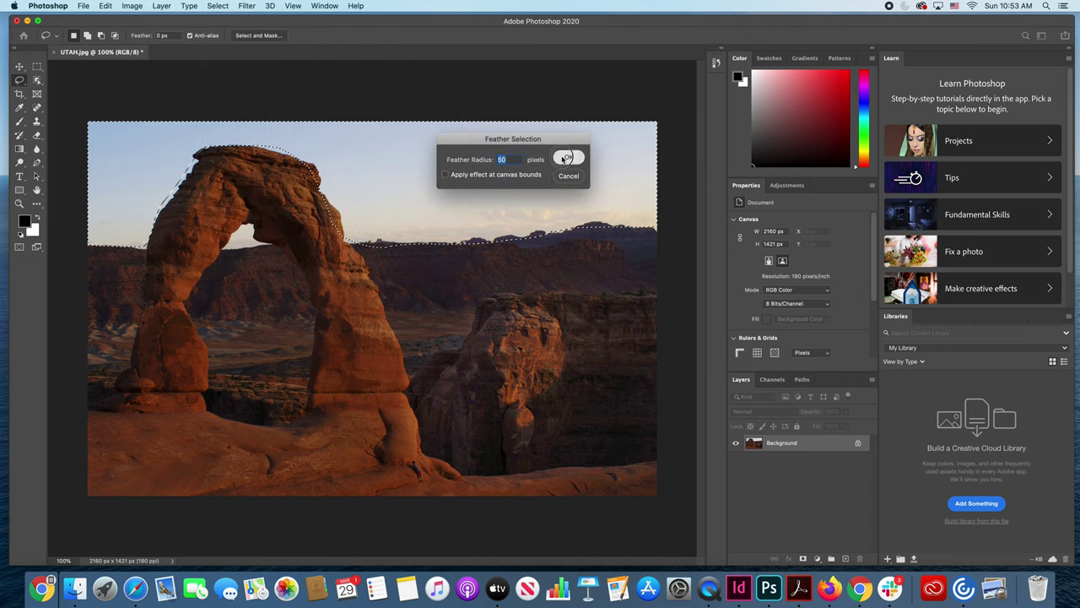
Darken the sky with a Curves point mapping input 151 to output 100.
click(133, 5)
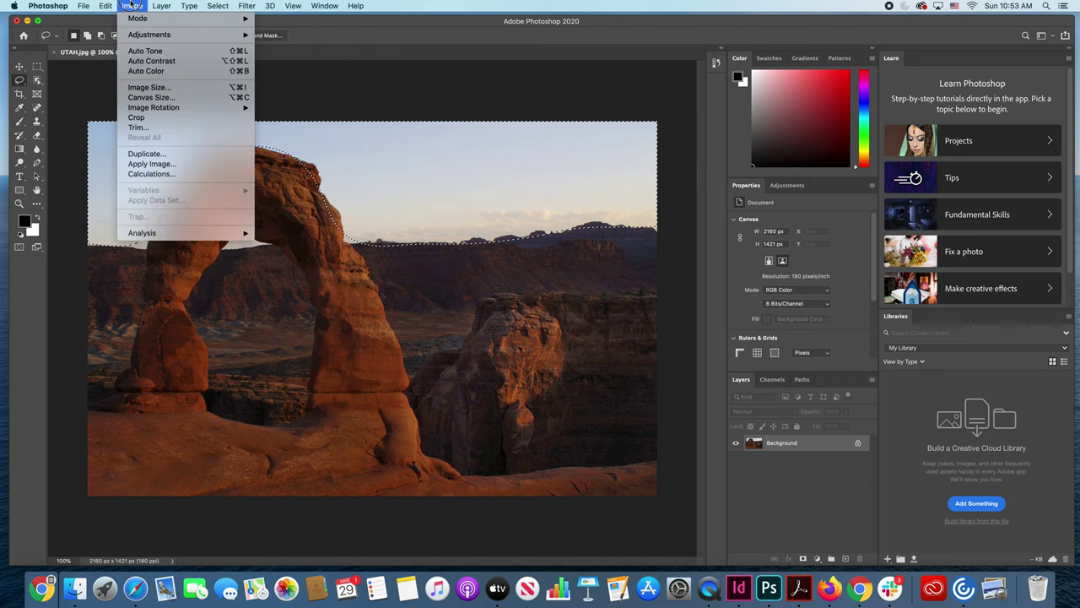
mouse_move(168, 35)
click(322, 62)
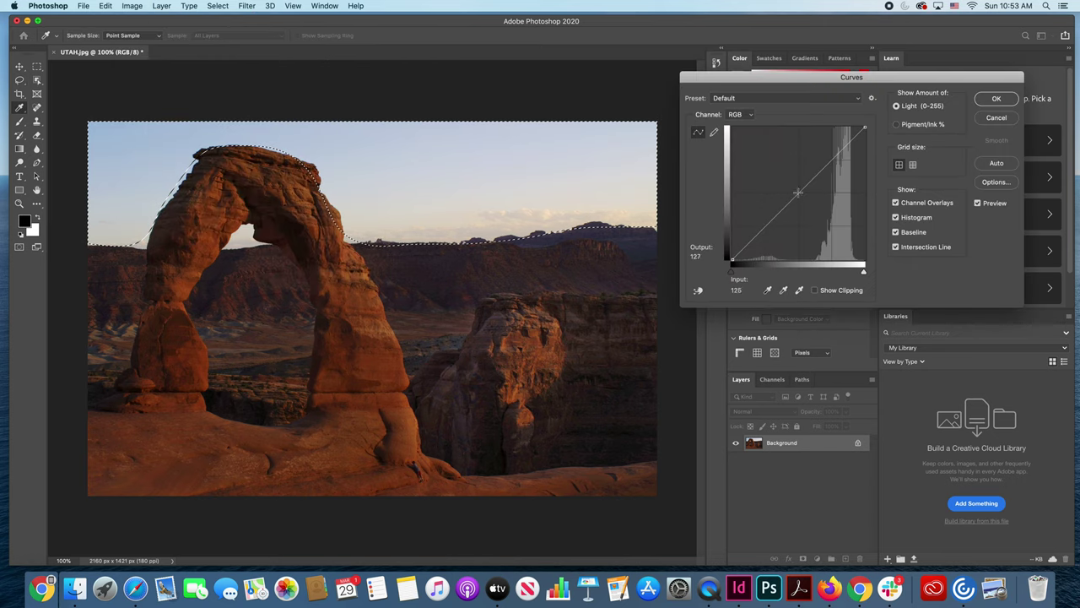
drag(797, 193, 811, 209)
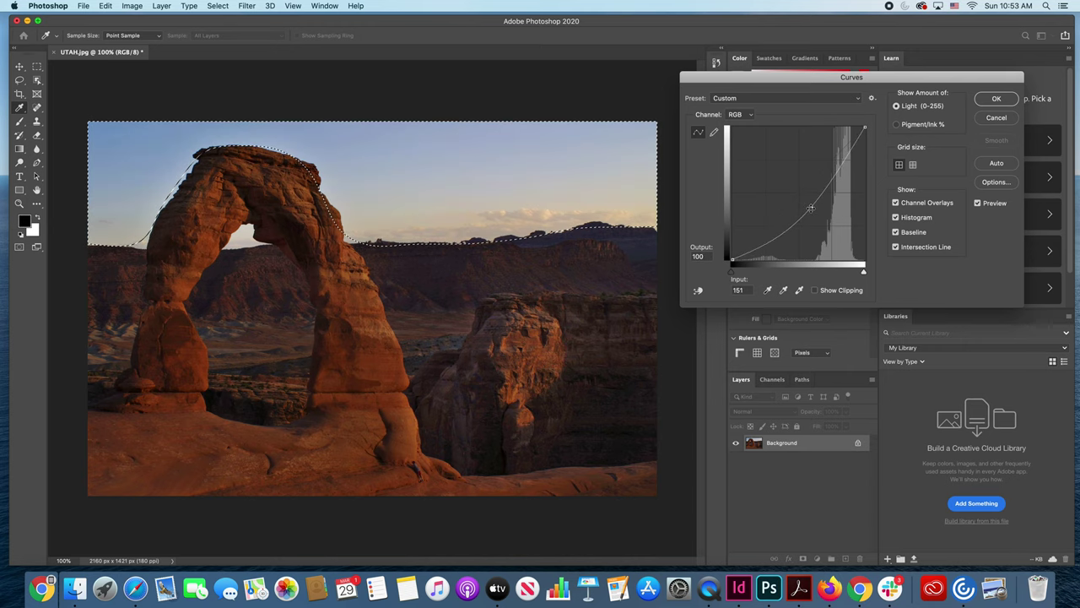
click(998, 100)
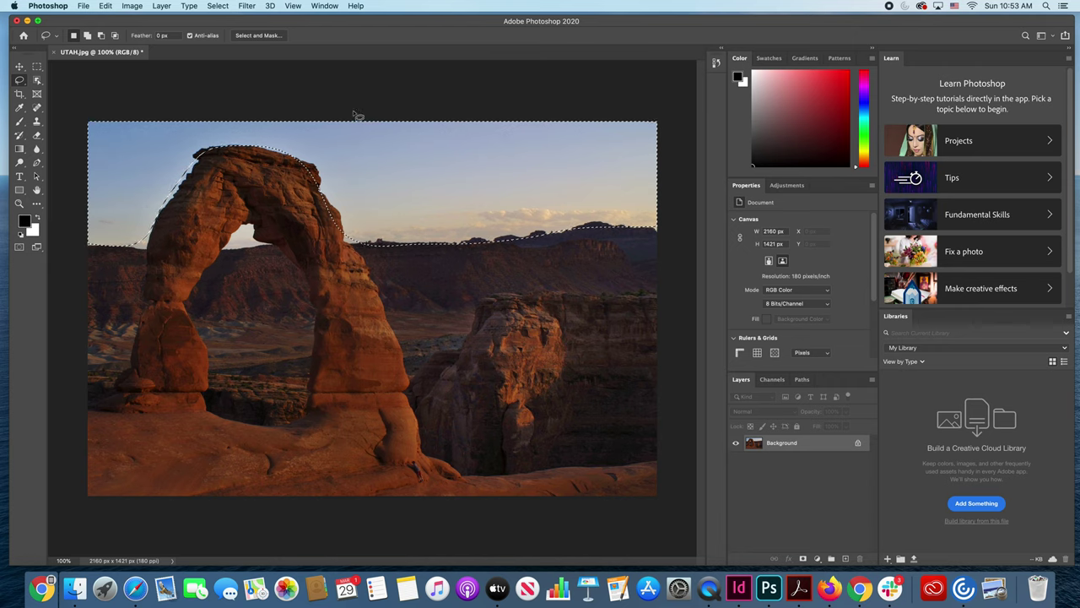
Save the edited photo as UTAH2.jpg at maximum JPEG quality 12.
click(84, 6)
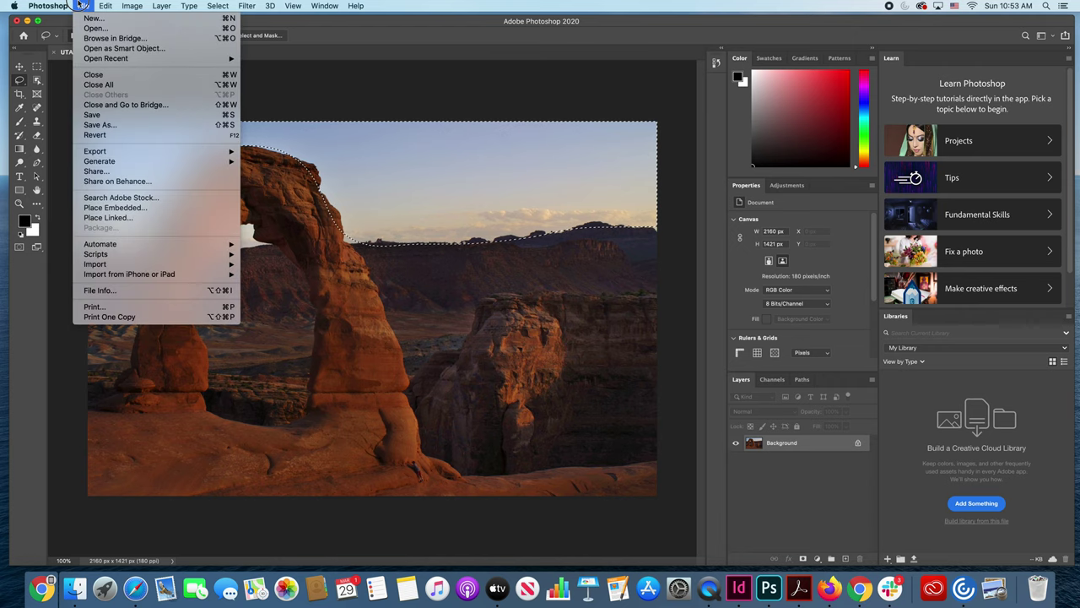
click(119, 125)
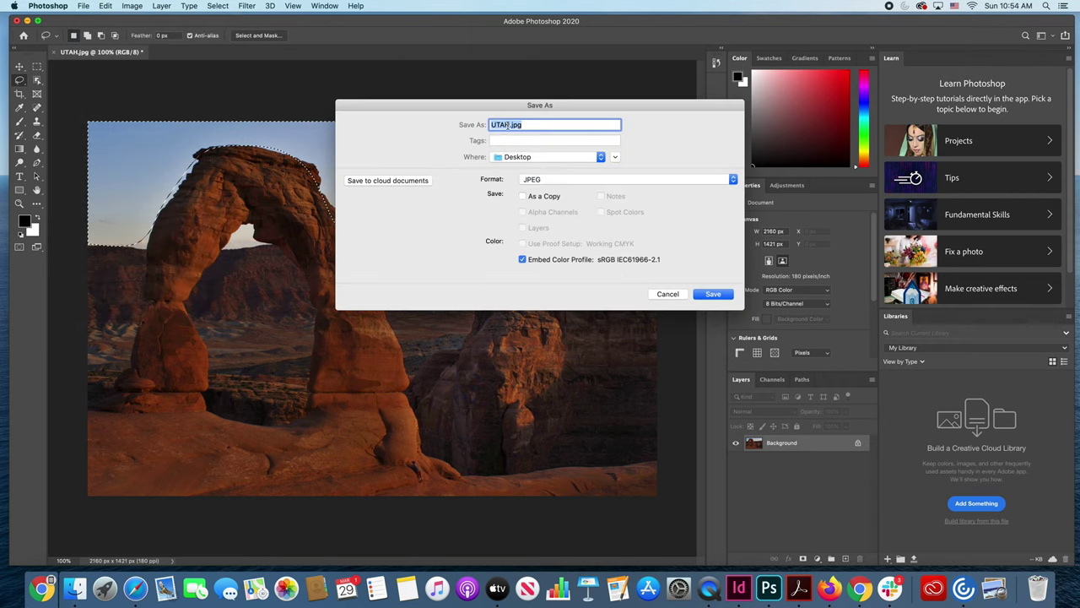
click(509, 125)
click(714, 294)
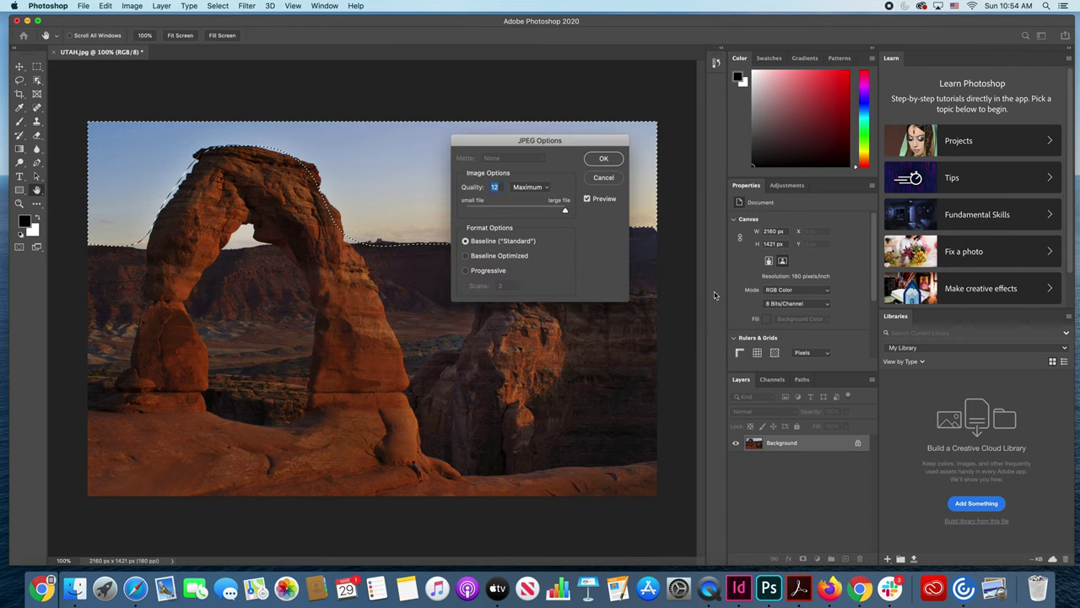
click(602, 161)
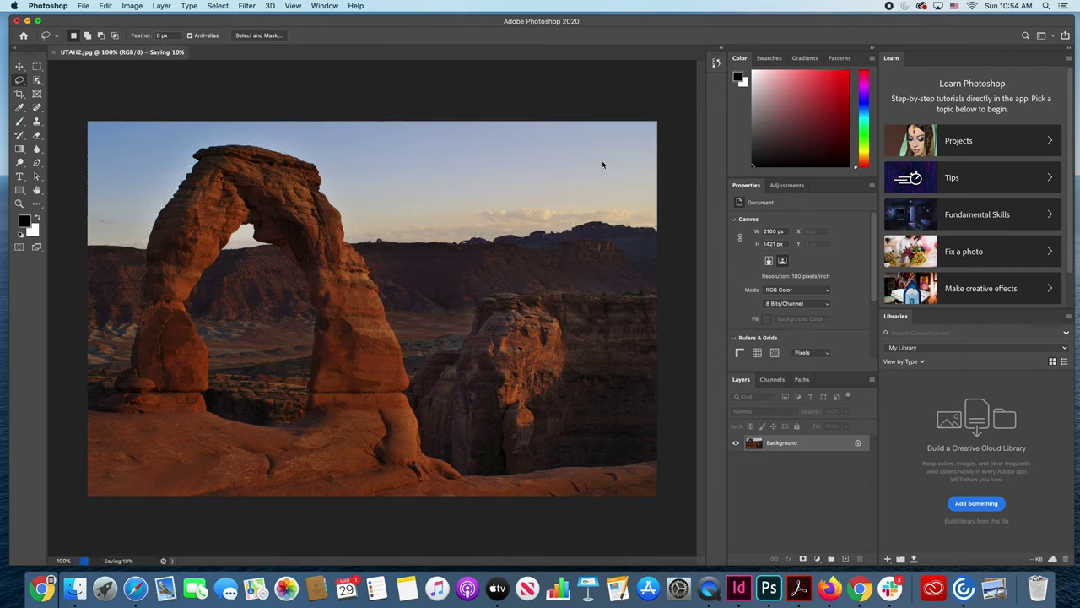
Reopen the original UTAH.jpg from Open Recent.
click(84, 5)
mouse_move(223, 59)
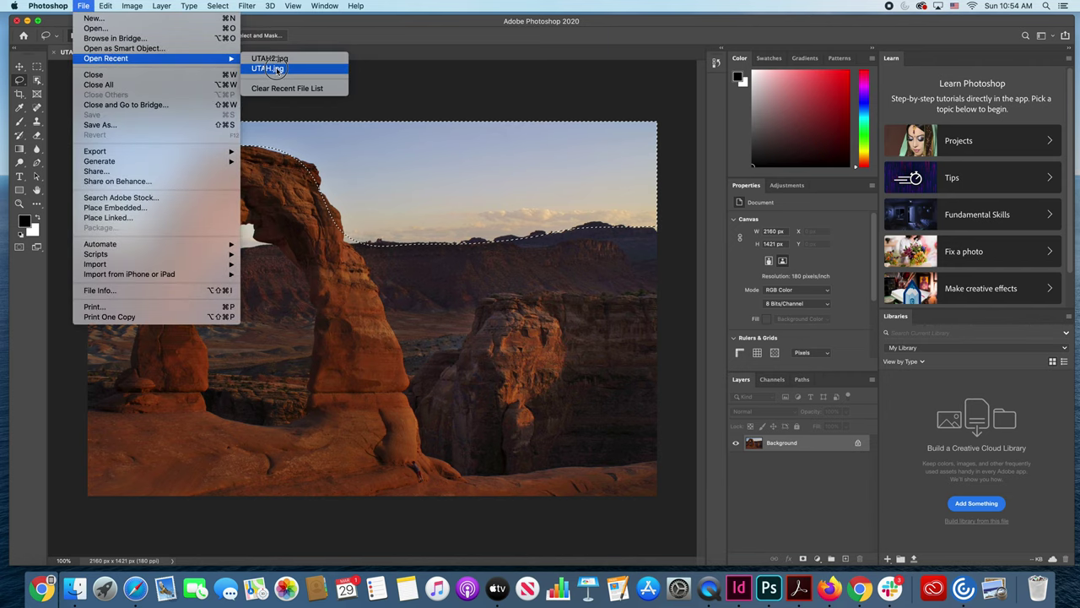
click(276, 69)
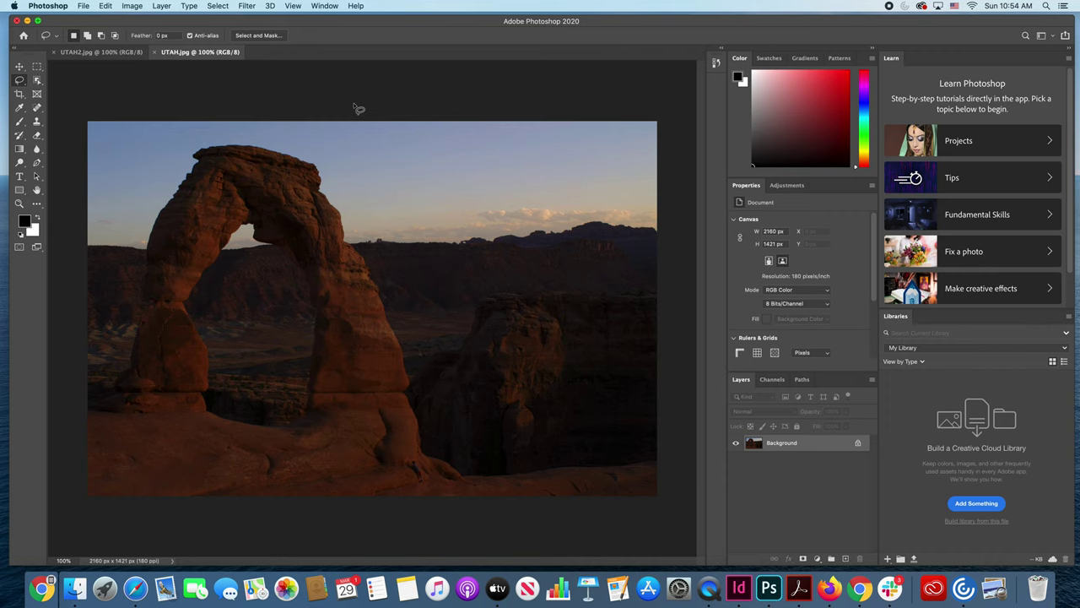
Flip between the UTAH2.jpg and UTAH.jpg tabs twice, ending on UTAH2.jpg.
click(97, 54)
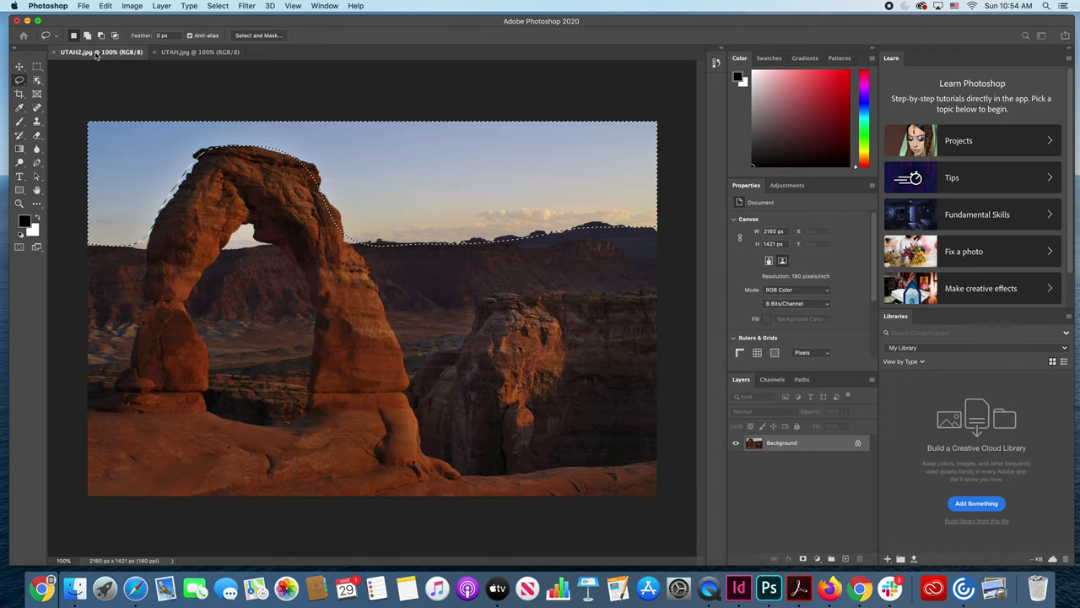
click(187, 53)
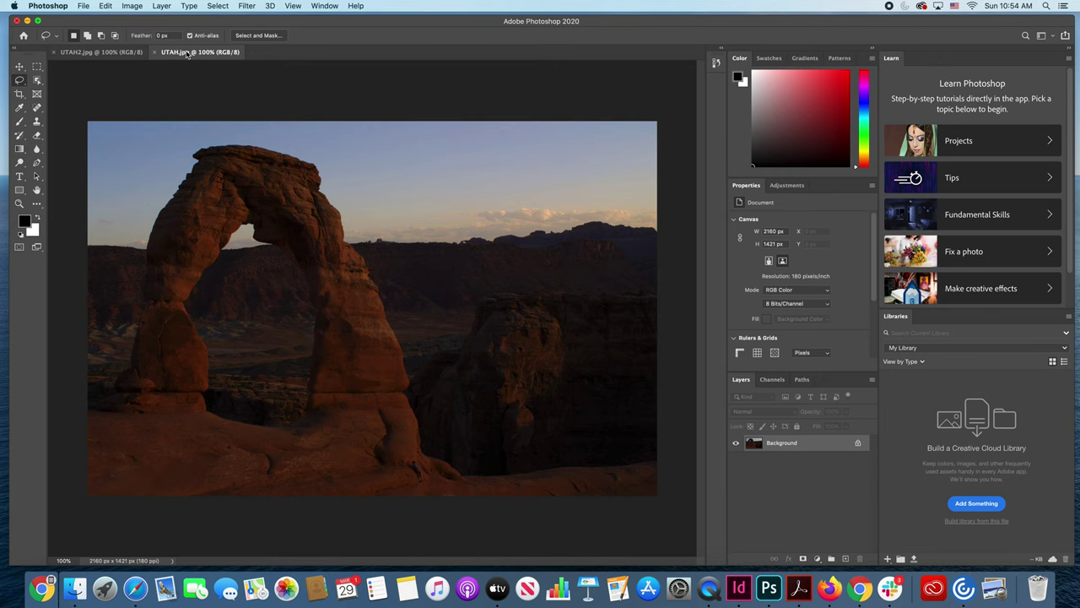
click(118, 52)
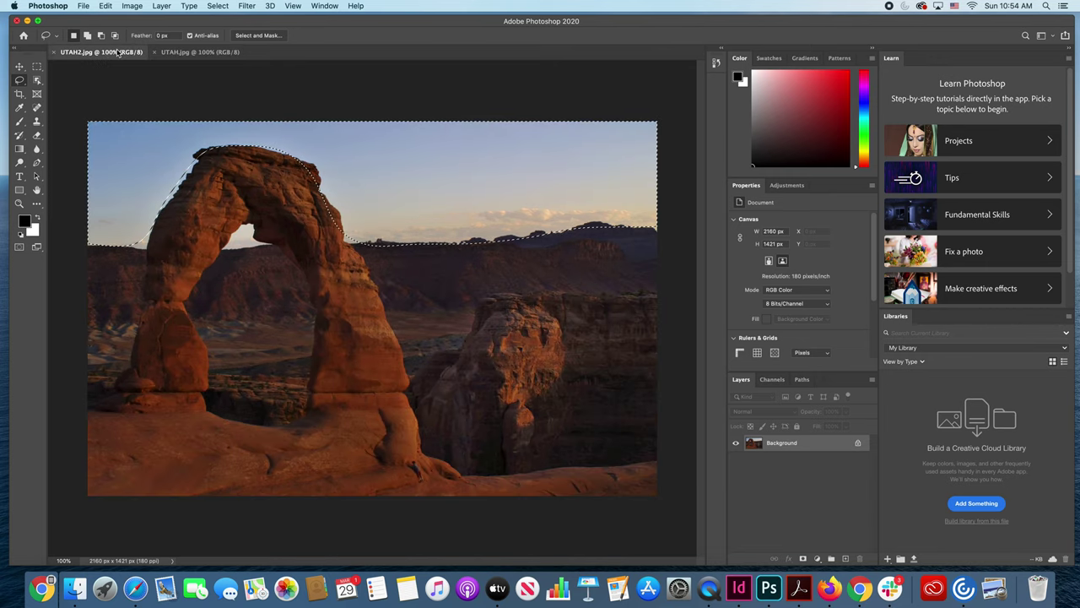
click(193, 54)
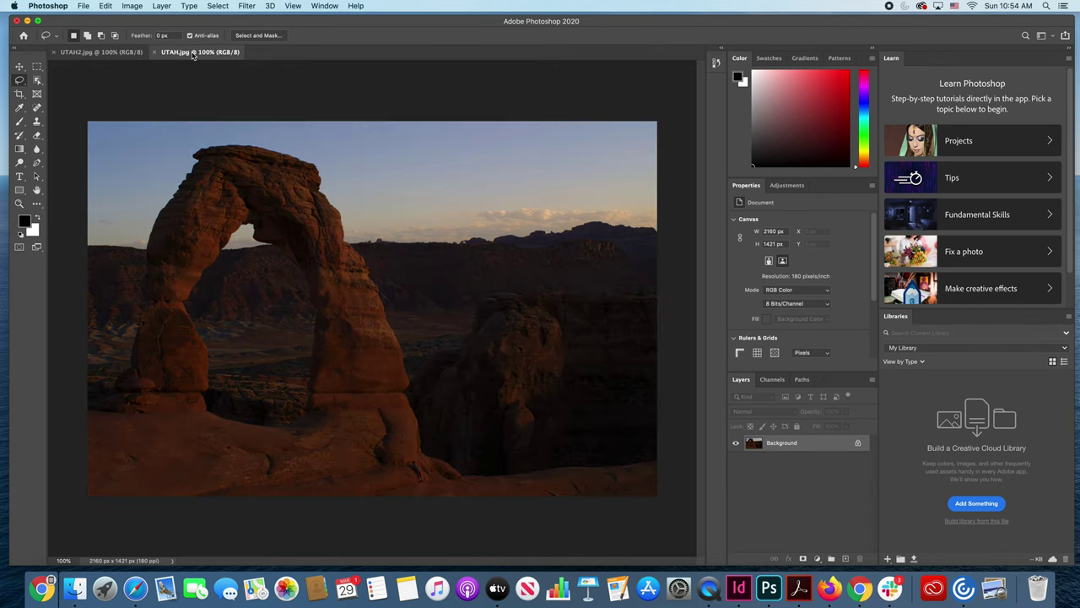
click(112, 54)
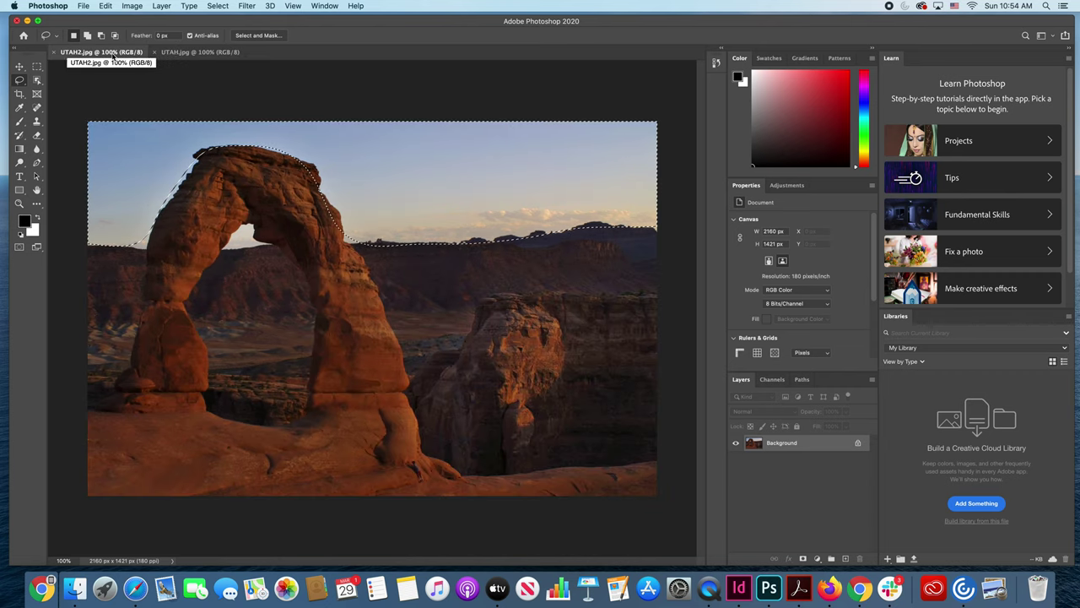